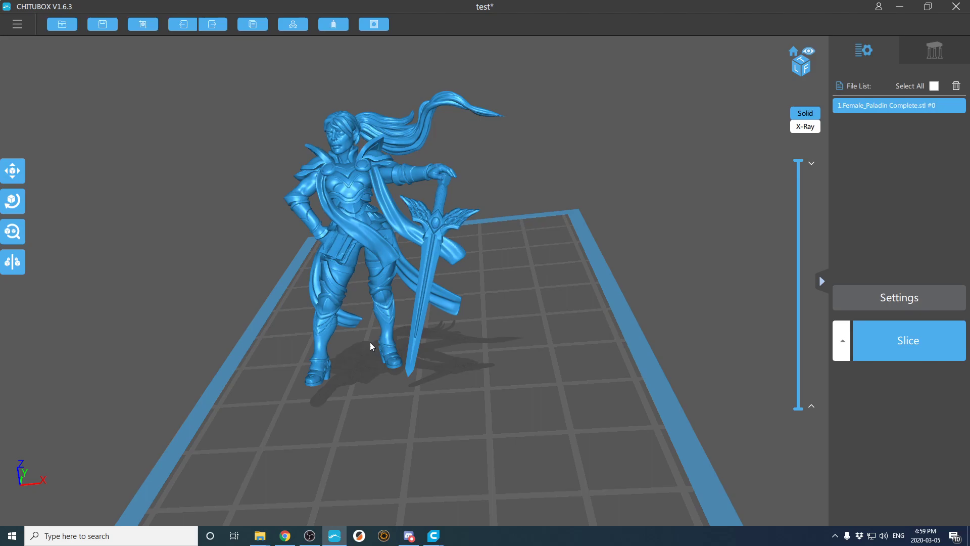
# Orbit and zoom around the paladin to inspect her head from behind and low angles.
pyautogui.moveTo(502, 156); pyautogui.dragTo(525, 177)
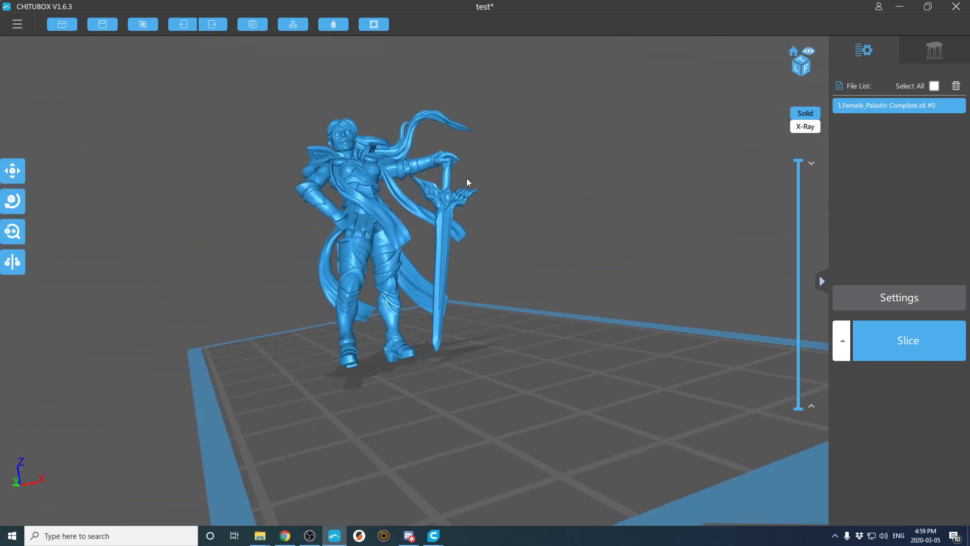
pyautogui.scroll(6, 467, 169)
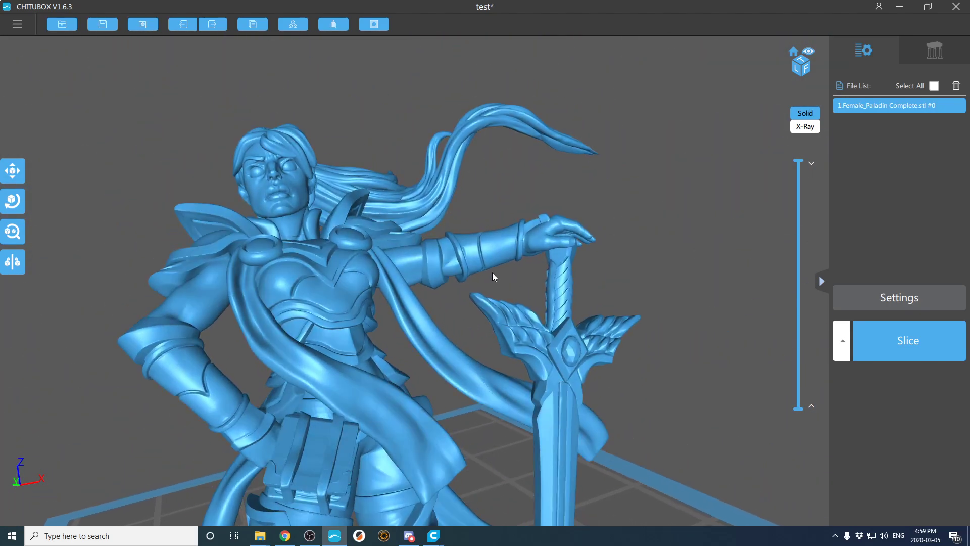
pyautogui.moveTo(492, 272); pyautogui.dragTo(373, 234)
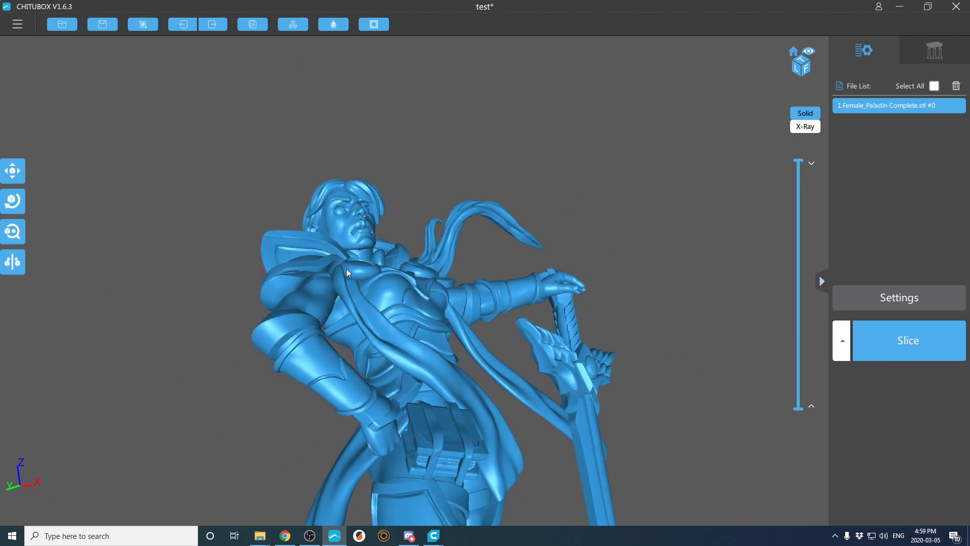
pyautogui.moveTo(405, 273); pyautogui.dragTo(562, 343)
pyautogui.scroll(-5, 561, 344)
pyautogui.moveTo(565, 378); pyautogui.dragTo(538, 383)
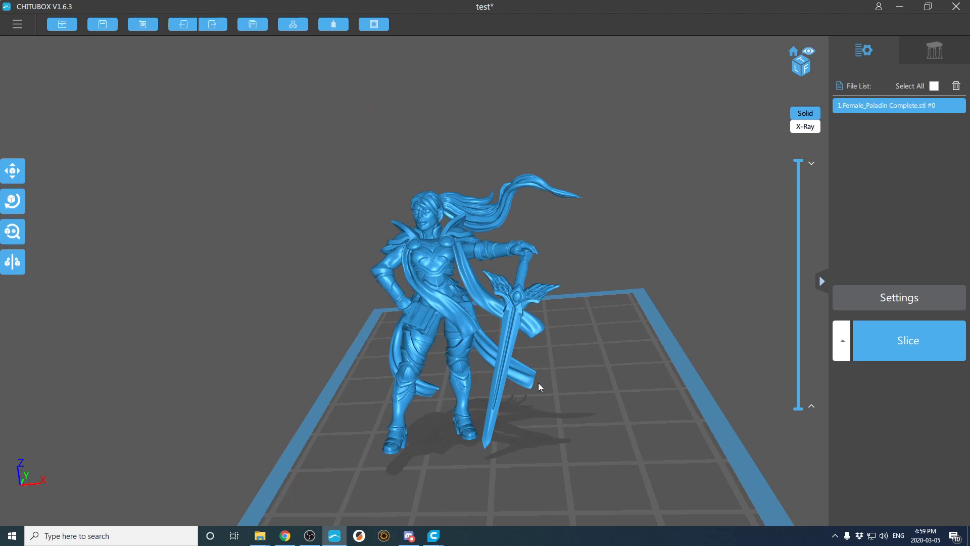
# Show the Support settings and orbit the view round to the figure's back.
pyautogui.click(930, 46)
pyautogui.moveTo(598, 161)
pyautogui.mouseDown()
pyautogui.moveTo(612, 173)
pyautogui.moveTo(595, 177)
pyautogui.mouseUp()
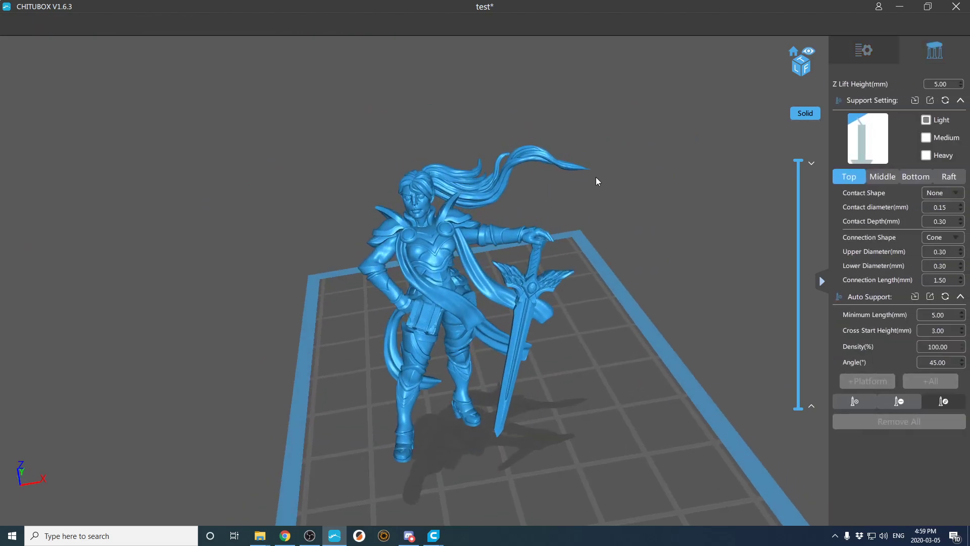
pyautogui.scroll(3, 594, 180)
pyautogui.moveTo(631, 136); pyautogui.dragTo(662, 126, button='right')
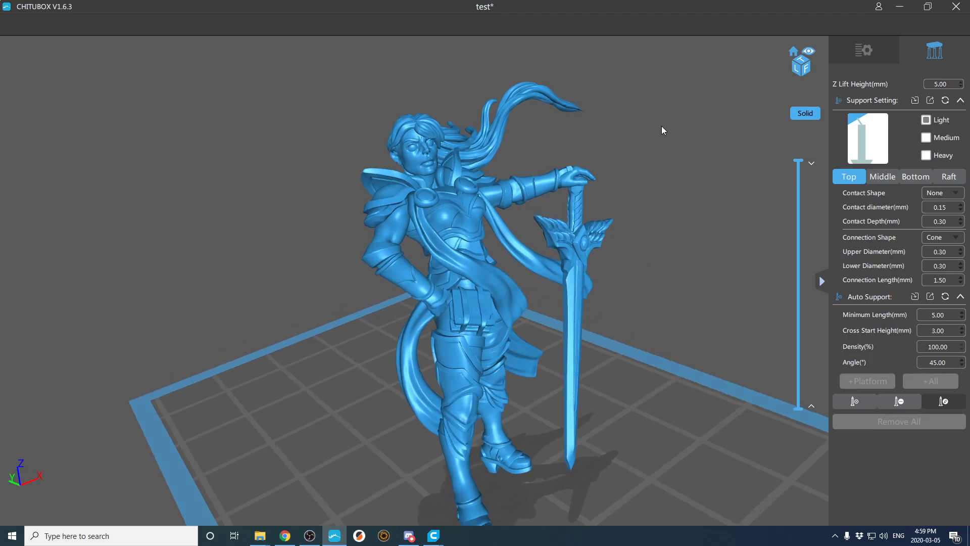
pyautogui.moveTo(662, 127); pyautogui.dragTo(838, 116)
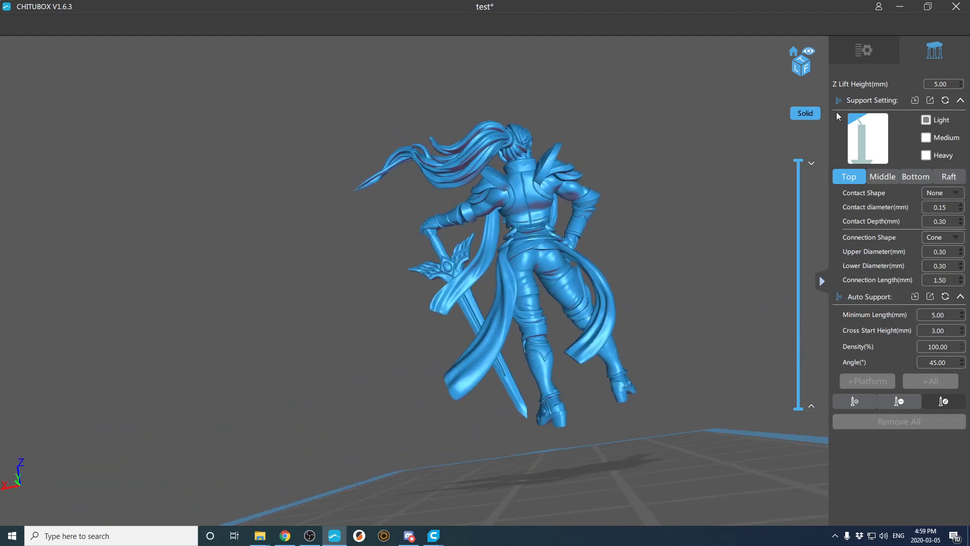
pyautogui.scroll(5, 743, 166)
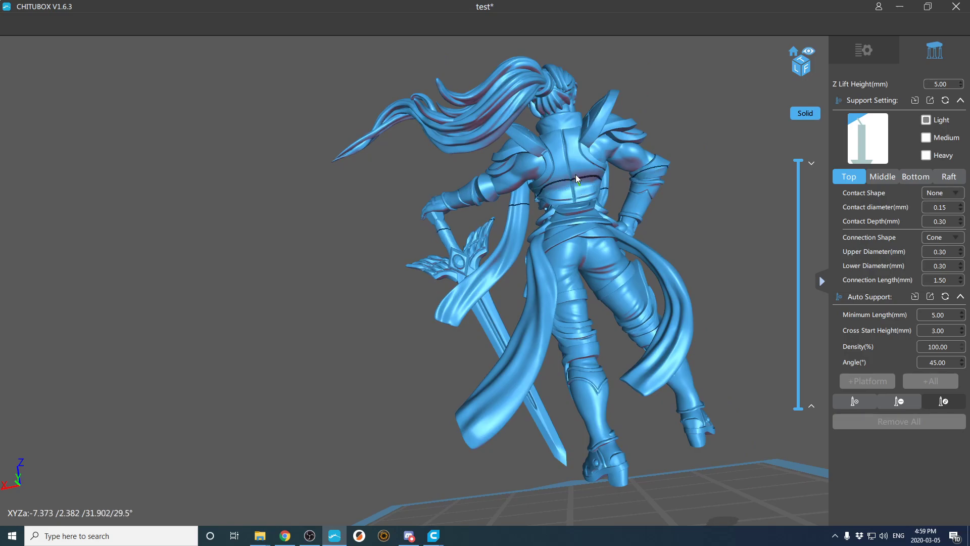
pyautogui.moveTo(576, 174); pyautogui.dragTo(475, 147)
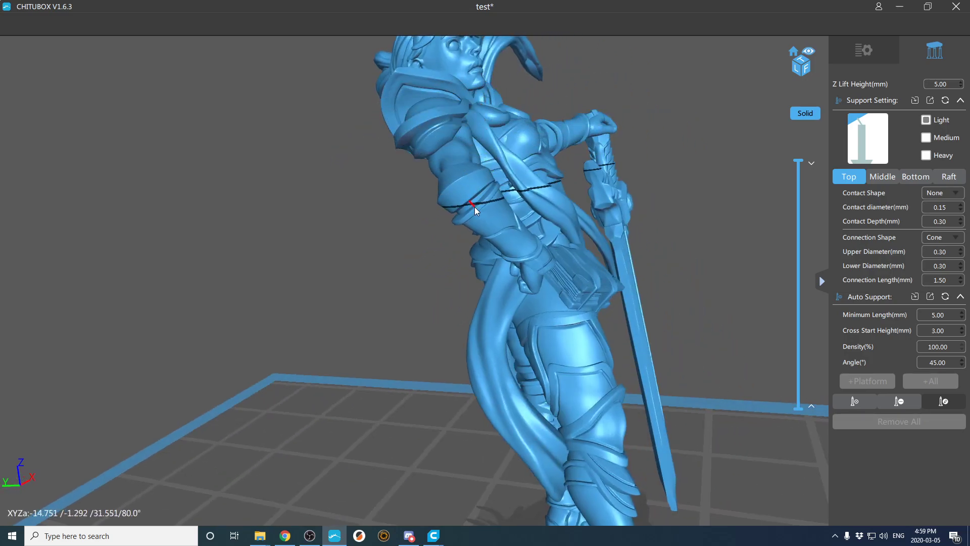
pyautogui.moveTo(474, 207); pyautogui.dragTo(540, 175)
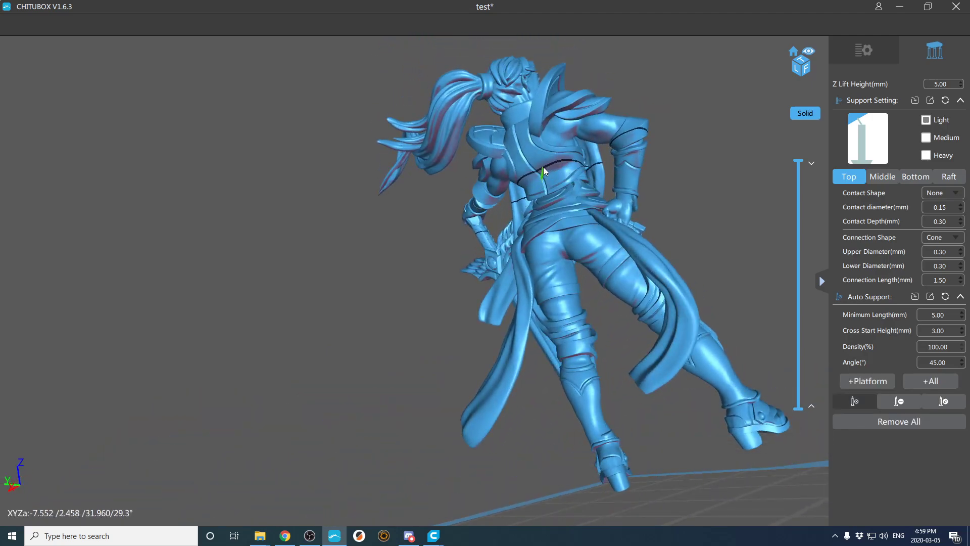
# Add a platform pillar behind the paladin, lowering its joint and moving its tip up toward the neck.
pyautogui.click(544, 167)
pyautogui.hotkey('ctrl', 'z')
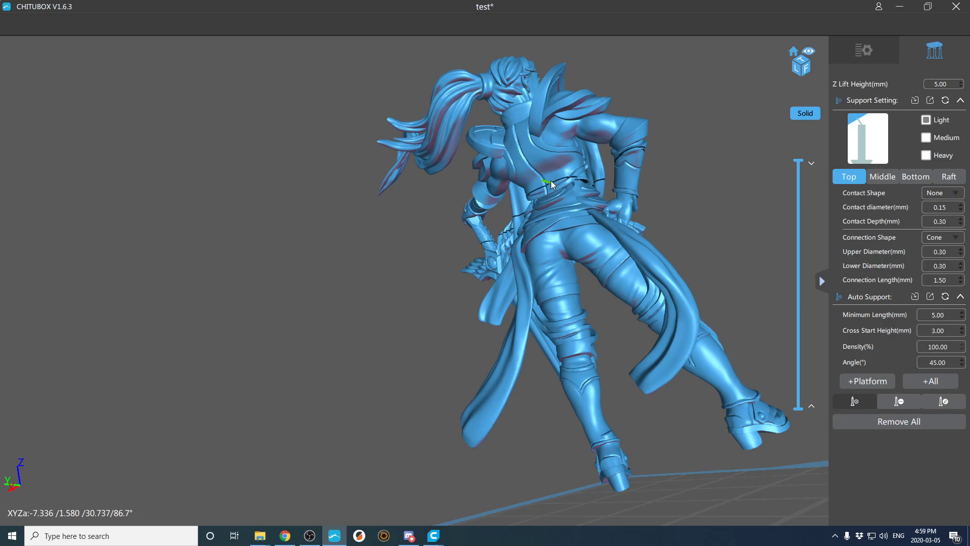
pyautogui.click(529, 152)
pyautogui.moveTo(527, 157); pyautogui.dragTo(533, 195, button='right')
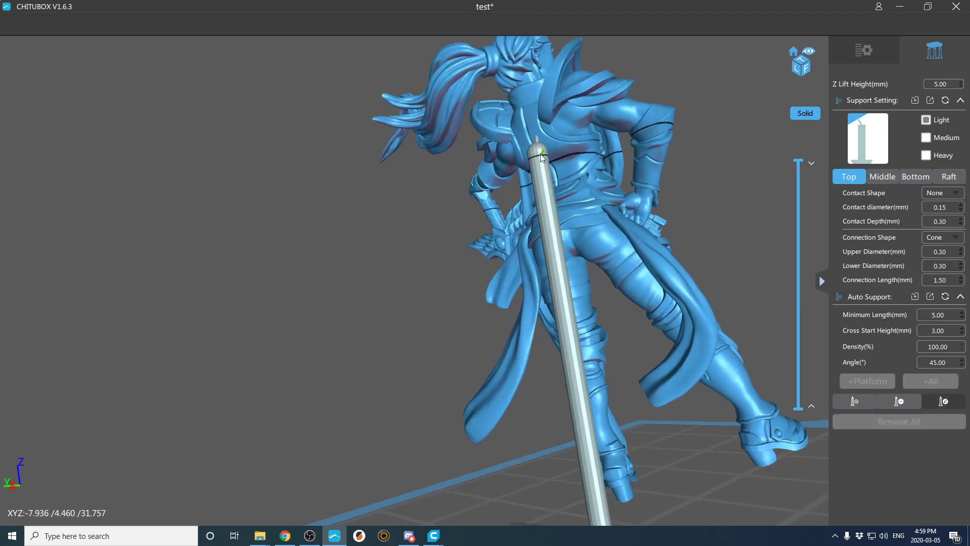
pyautogui.keyDown('ctrl'); pyautogui.moveTo(540, 152); pyautogui.dragTo(555, 196); pyautogui.keyUp('ctrl')
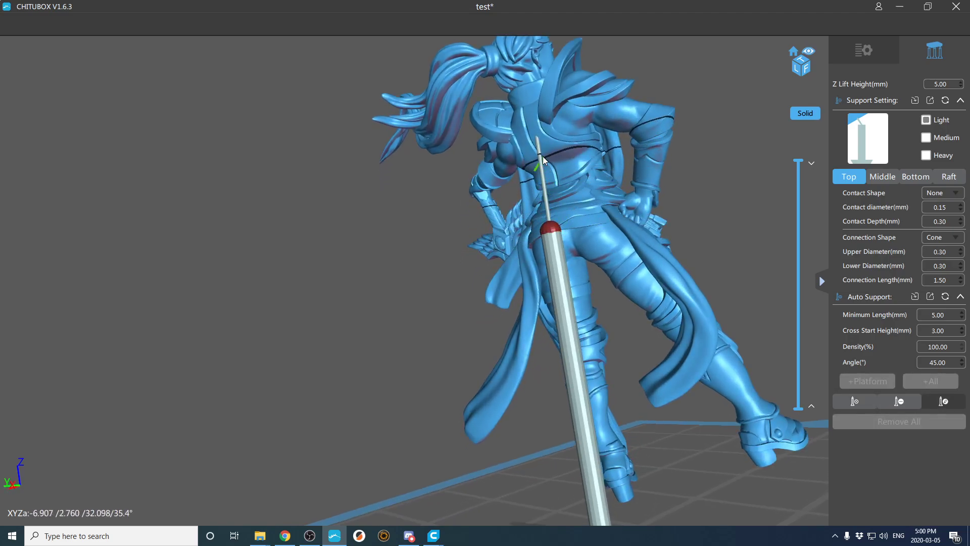
pyautogui.keyDown('ctrl'); pyautogui.moveTo(538, 158); pyautogui.dragTo(557, 153); pyautogui.keyUp('ctrl')
pyautogui.click(558, 152)
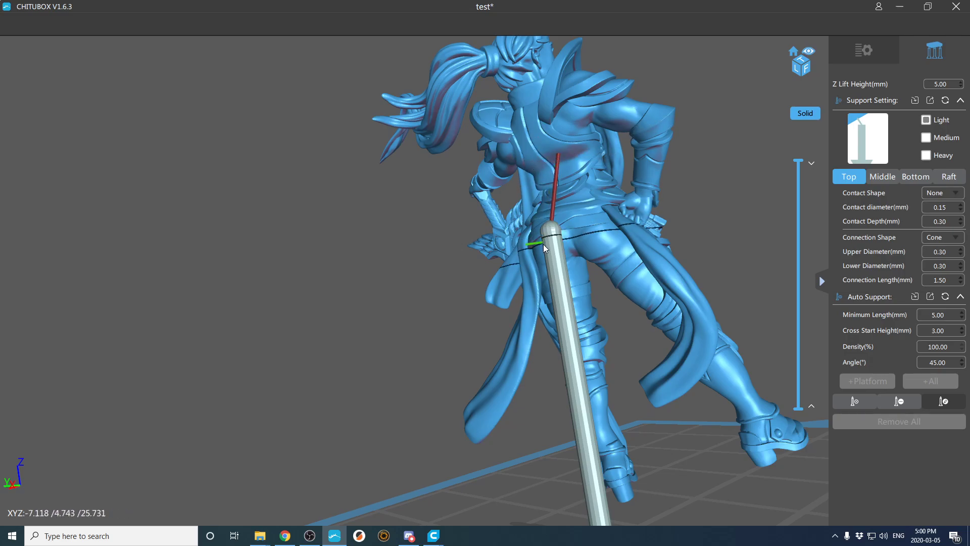
pyautogui.moveTo(575, 265); pyautogui.dragTo(505, 175, button='right')
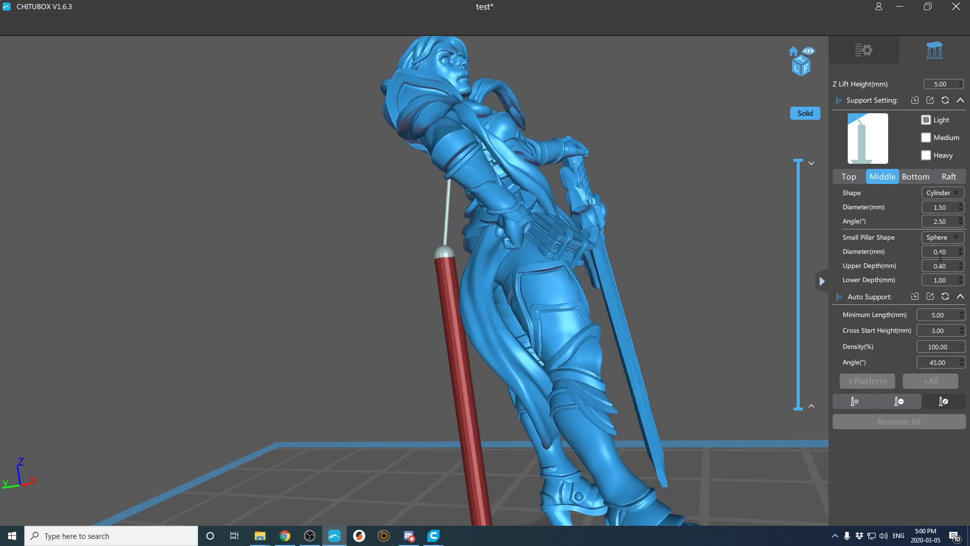
# In the Top settings, give the support 0.15 mm contact depth and 0.15 upper and lower diameters.
pyautogui.moveTo(556, 192); pyautogui.dragTo(461, 258, button='right')
pyautogui.moveTo(470, 217); pyautogui.dragTo(472, 202, button='right')
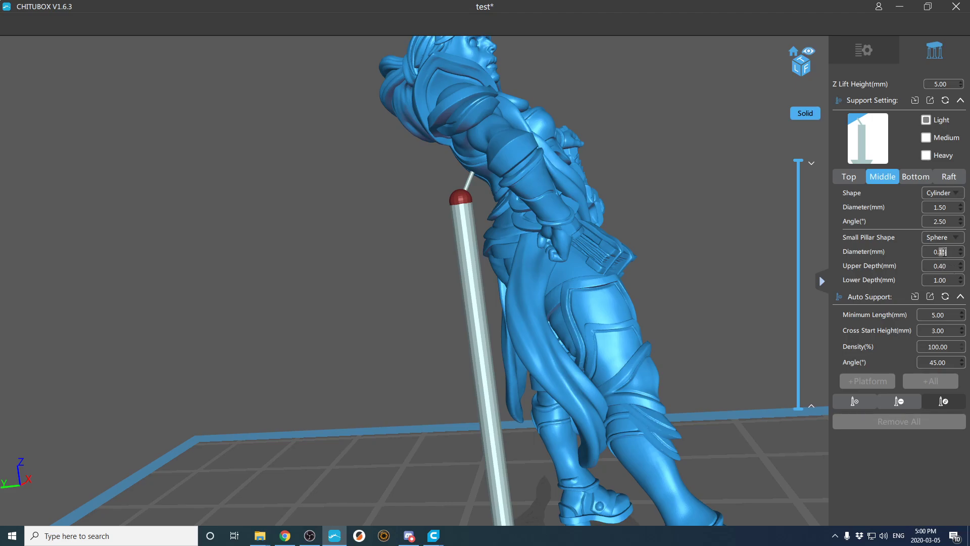
pyautogui.click(848, 173)
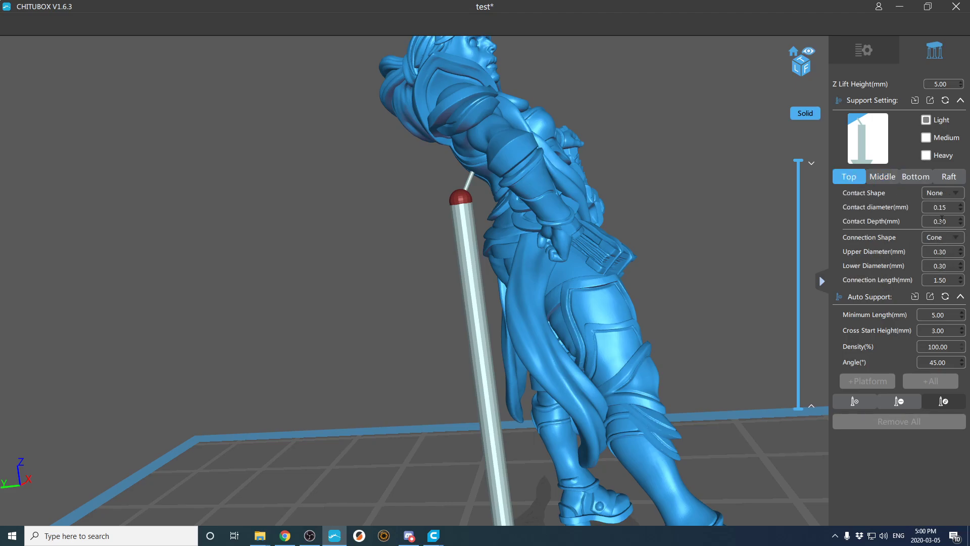
pyautogui.click(471, 179)
pyautogui.write('15')
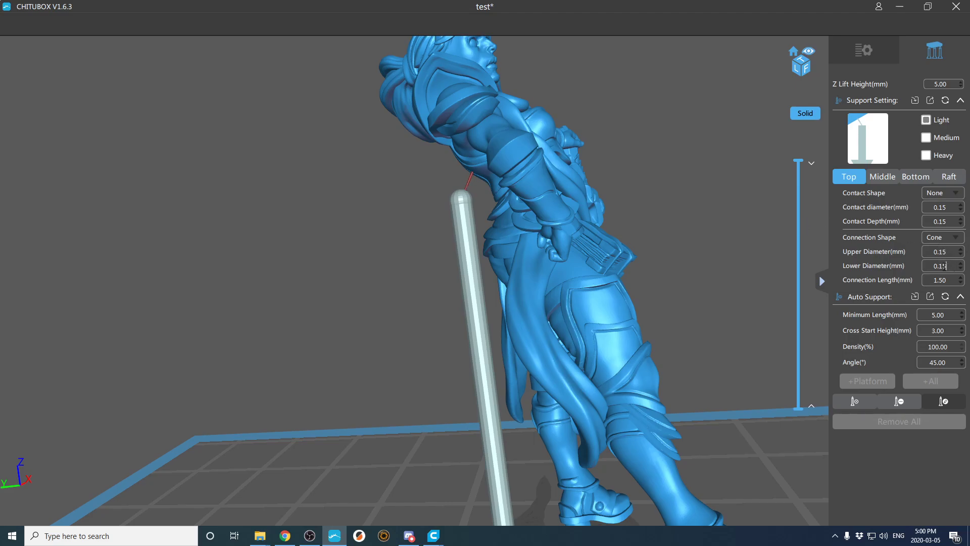
# Orbit and zoom around the paladin to inspect her sword side, neck and the support from above.
pyautogui.moveTo(463, 178); pyautogui.dragTo(478, 193, button='right')
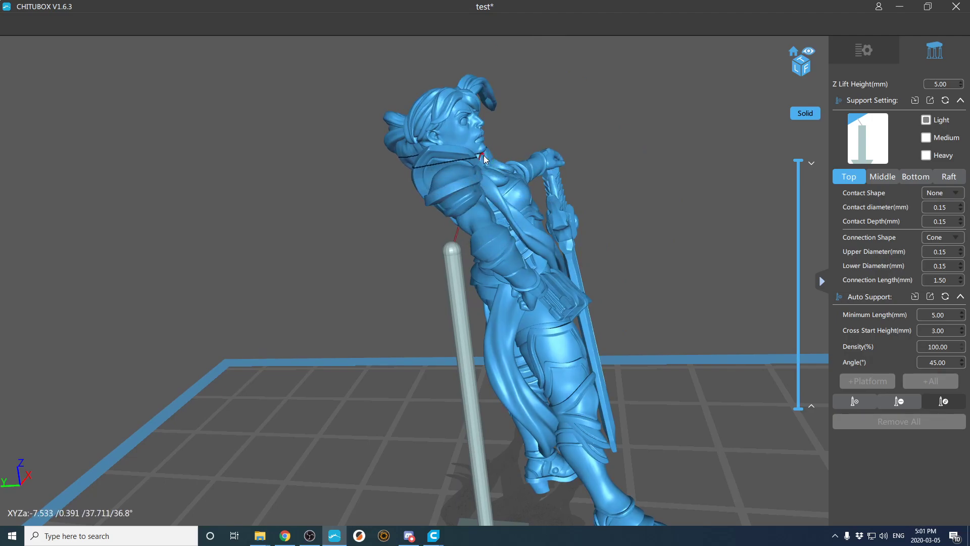
pyautogui.moveTo(483, 155); pyautogui.dragTo(409, 148, button='right')
pyautogui.scroll(5, 404, 144)
pyautogui.moveTo(382, 125); pyautogui.dragTo(386, 184, button='middle')
pyautogui.scroll(4, 430, 144)
pyautogui.moveTo(425, 101); pyautogui.dragTo(416, 158, button='middle')
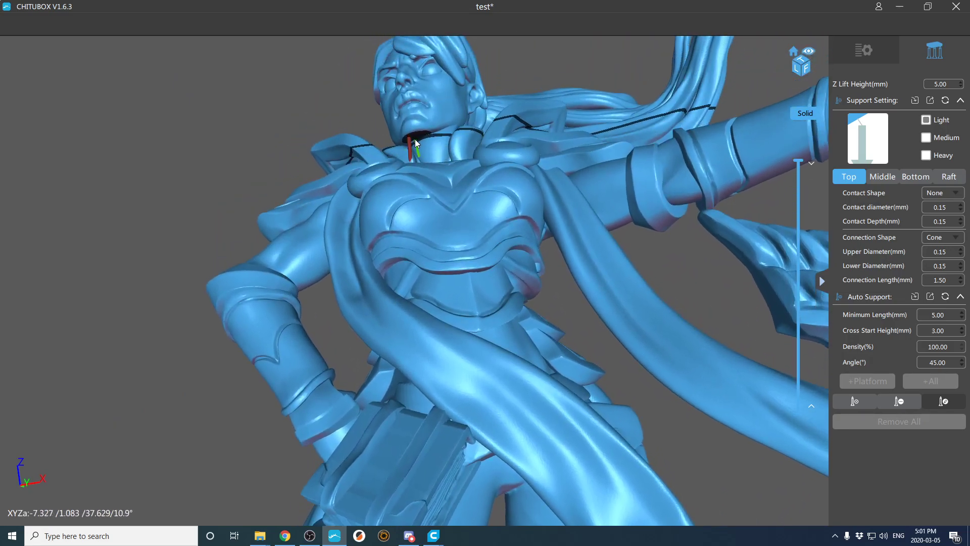
pyautogui.moveTo(436, 161); pyautogui.dragTo(713, 341, button='right')
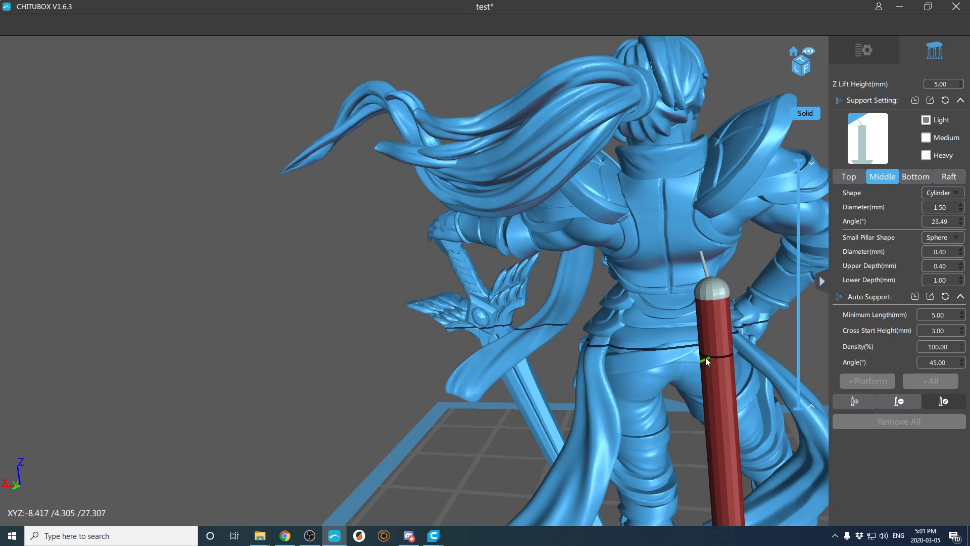
pyautogui.scroll(-5, 723, 384)
pyautogui.moveTo(723, 391); pyautogui.dragTo(611, 446, button='right')
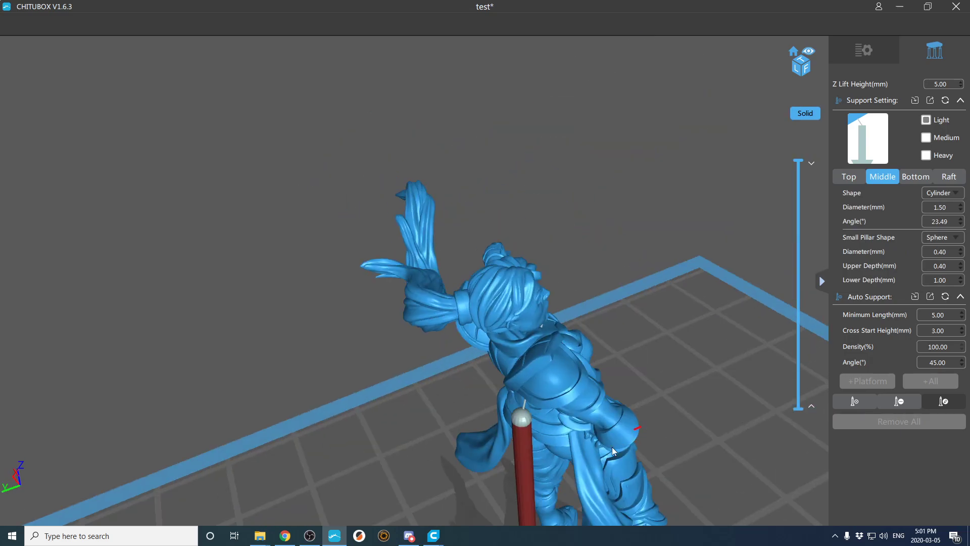
pyautogui.moveTo(520, 480); pyautogui.dragTo(530, 362, button='right')
pyautogui.scroll(-5, 526, 476)
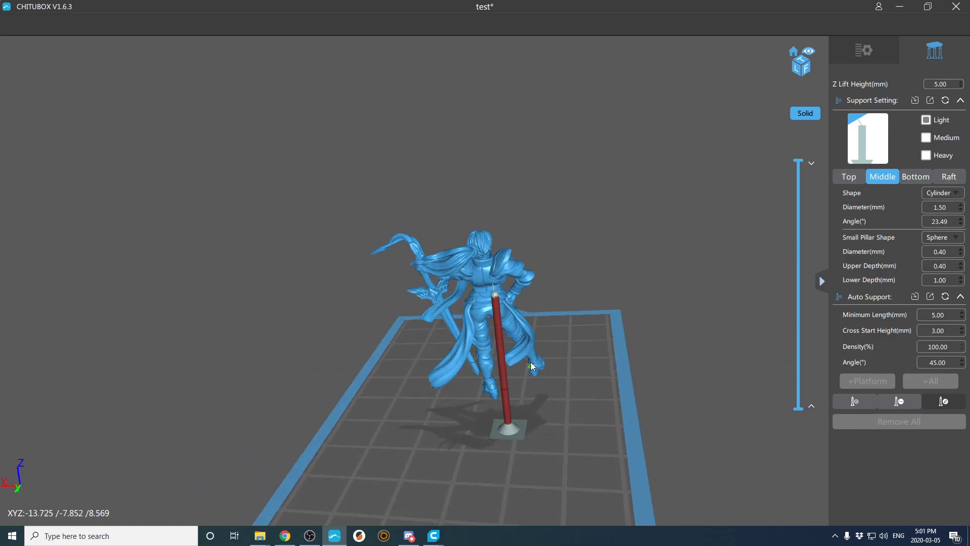
# Try moving the support pillar beneath the arm, then return it behind the figure.
pyautogui.click(507, 420)
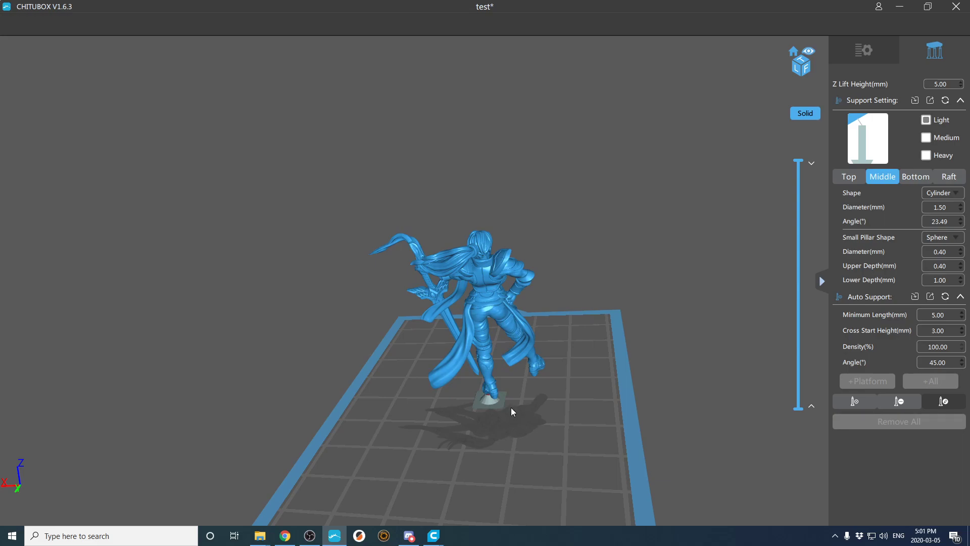
pyautogui.moveTo(511, 407); pyautogui.dragTo(536, 404)
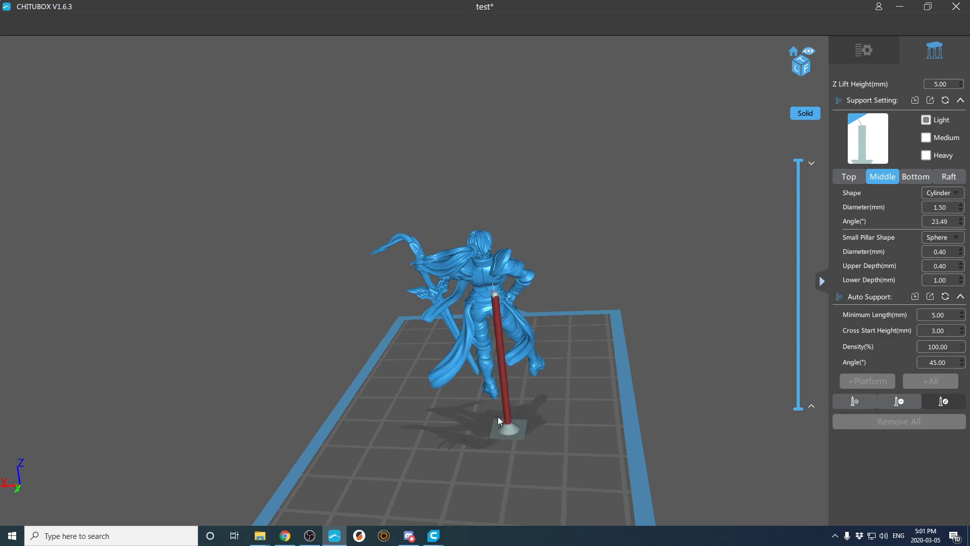
pyautogui.moveTo(498, 416); pyautogui.dragTo(573, 298, button='right')
pyautogui.scroll(4, 555, 343)
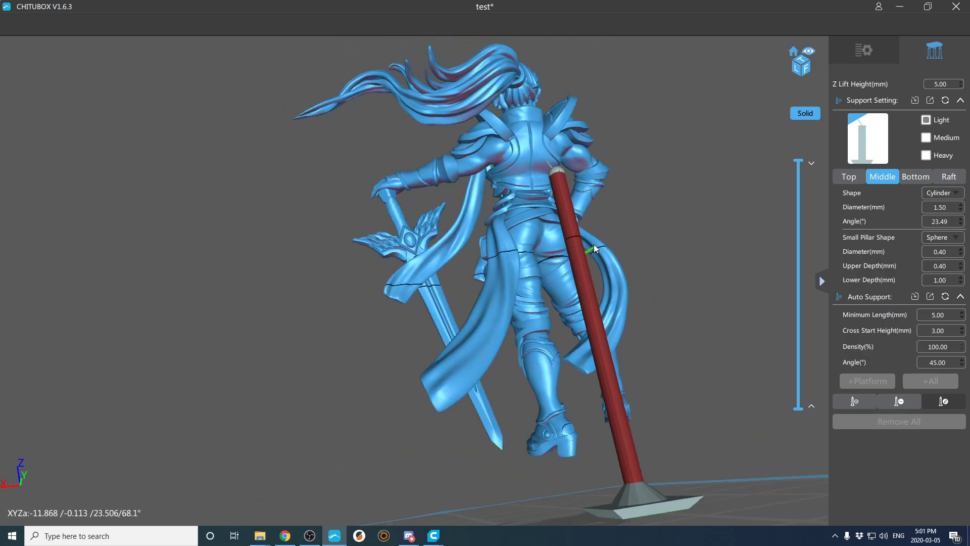
# Add a second support on the paladin's upper back, cross-braced to the pillar at a 12.64° middle angle.
pyautogui.moveTo(593, 244); pyautogui.dragTo(573, 305, button='middle')
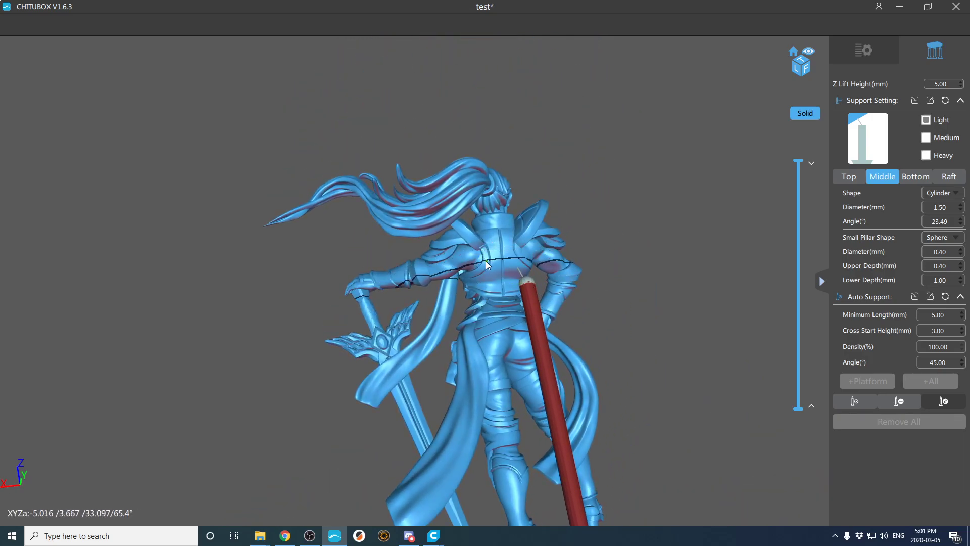
pyautogui.click(489, 264)
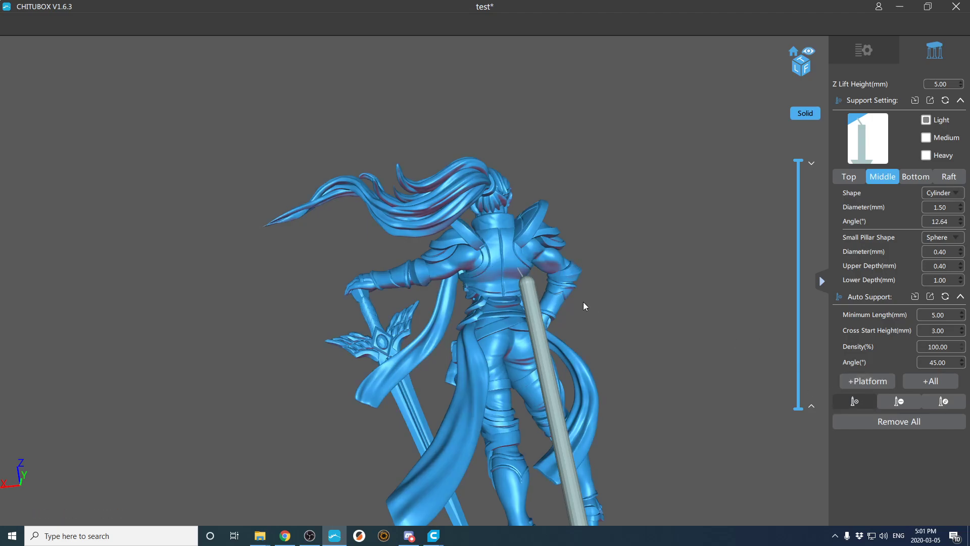
pyautogui.click(495, 271)
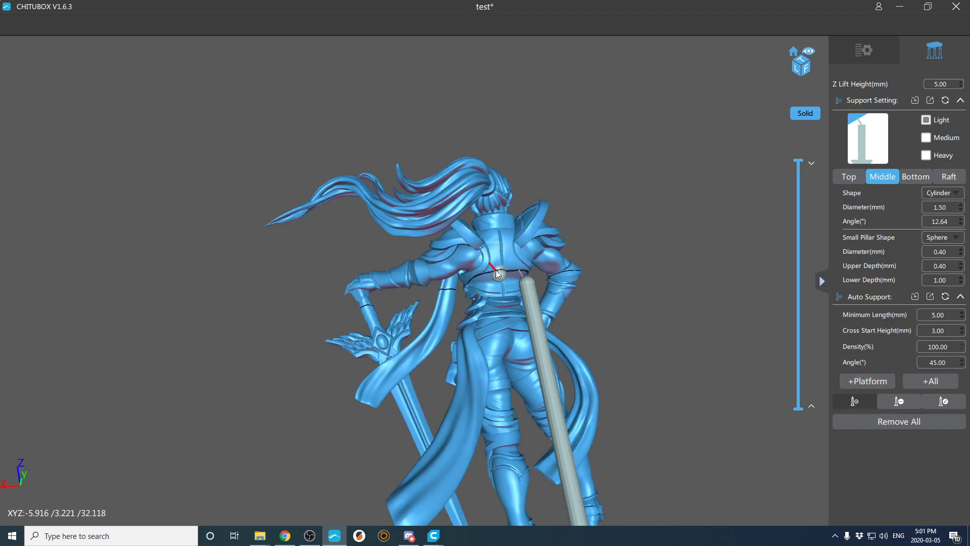
pyautogui.click(496, 270)
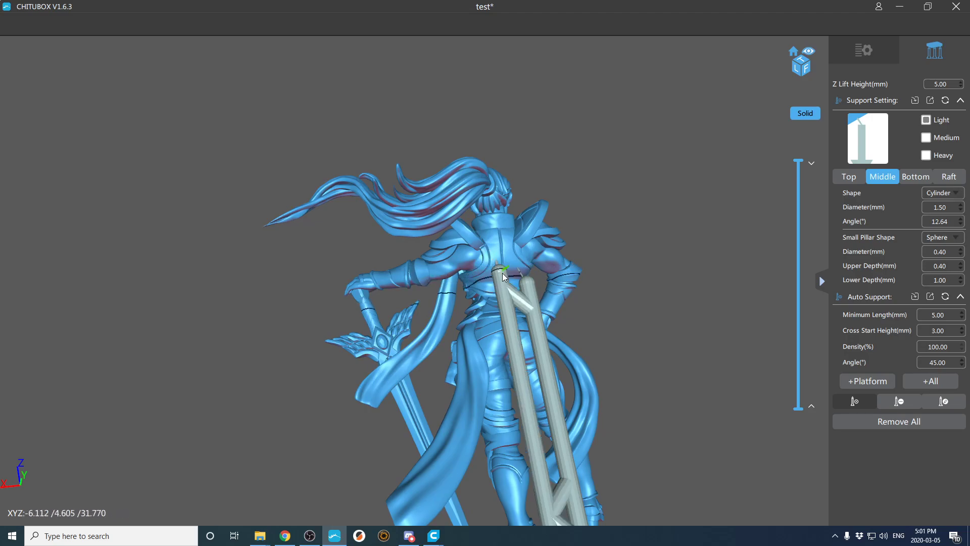
pyautogui.moveTo(503, 272); pyautogui.dragTo(407, 300, button='right')
pyautogui.click(401, 302)
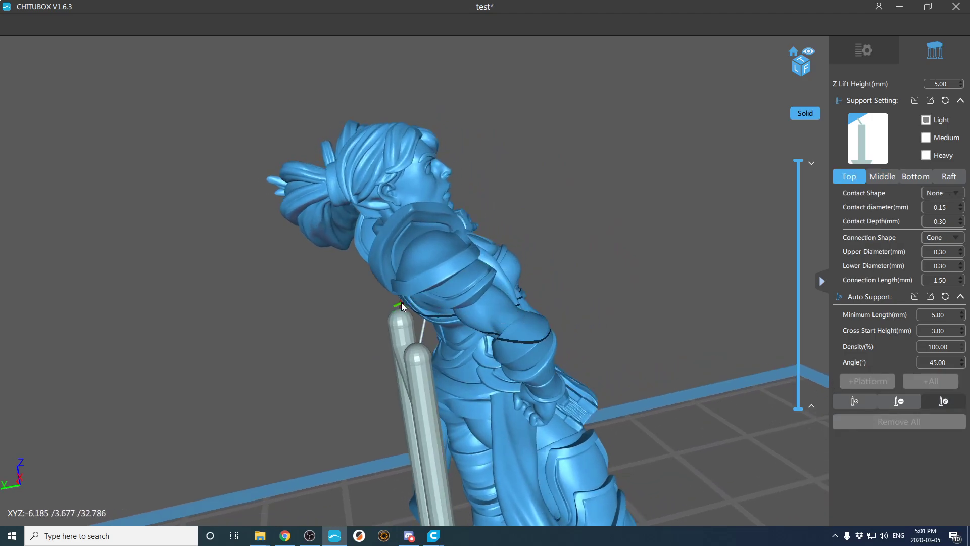
# Place a support through the paladin's neck under her chin and delete the extra neck support.
pyautogui.click(449, 170)
pyautogui.moveTo(449, 170); pyautogui.dragTo(319, 159, button='right')
pyautogui.scroll(-2, 316, 153)
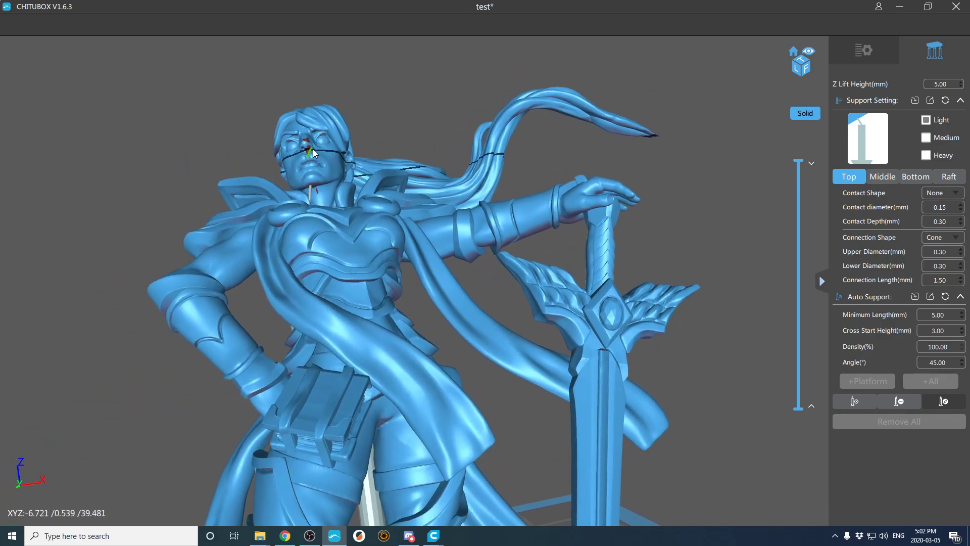
pyautogui.moveTo(312, 149); pyautogui.dragTo(337, 188, button='middle')
pyautogui.scroll(5, 338, 190)
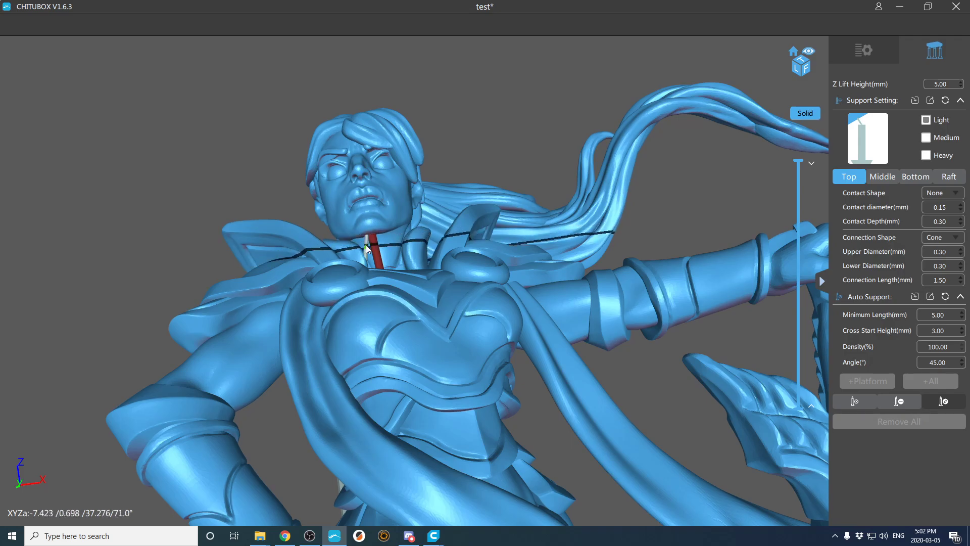
pyautogui.click(366, 245)
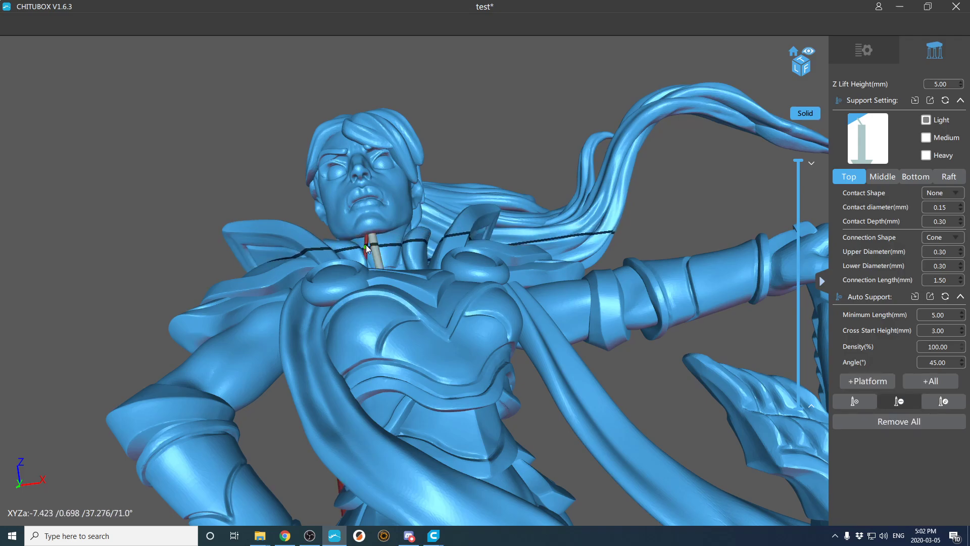
pyautogui.click(365, 245)
pyautogui.press('e')
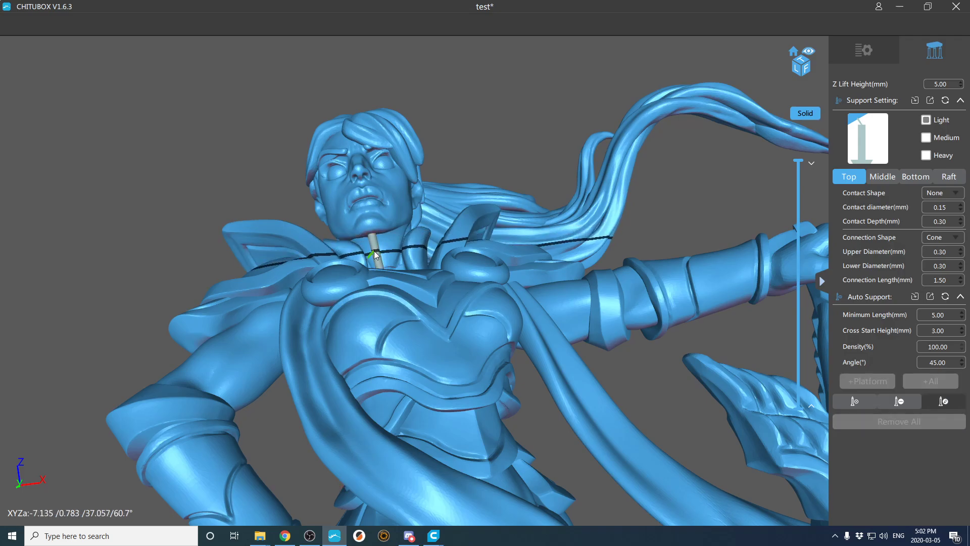
# Set the neck support's contact depth, upper and lower diameters to 0.15 mm.
pyautogui.click(373, 251)
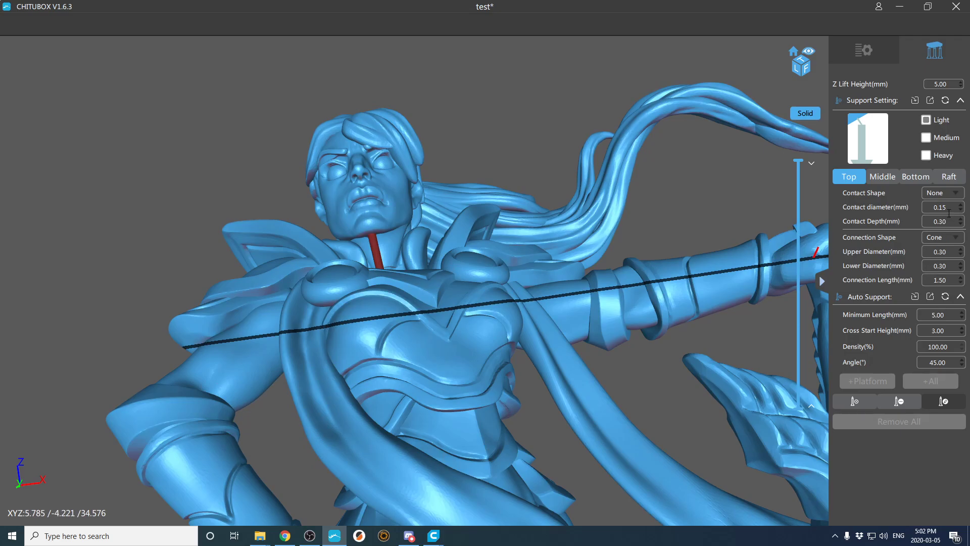
pyautogui.write('150.150.15')
pyautogui.scroll(5, 634, 270)
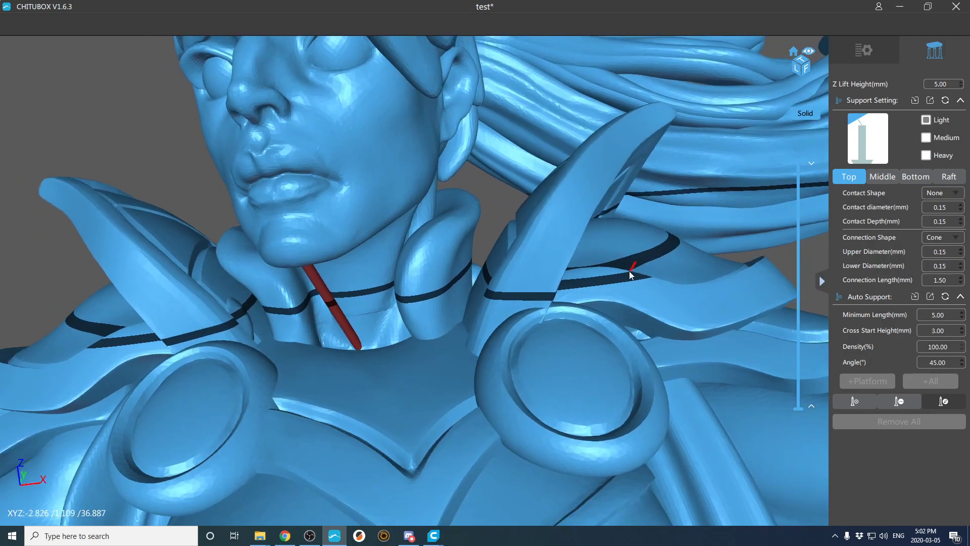
pyautogui.moveTo(628, 271); pyautogui.dragTo(503, 221, button='right')
pyautogui.moveTo(579, 277); pyautogui.dragTo(555, 168, button='middle')
pyautogui.scroll(3, 541, 216)
pyautogui.moveTo(514, 214); pyautogui.dragTo(442, 225, button='right')
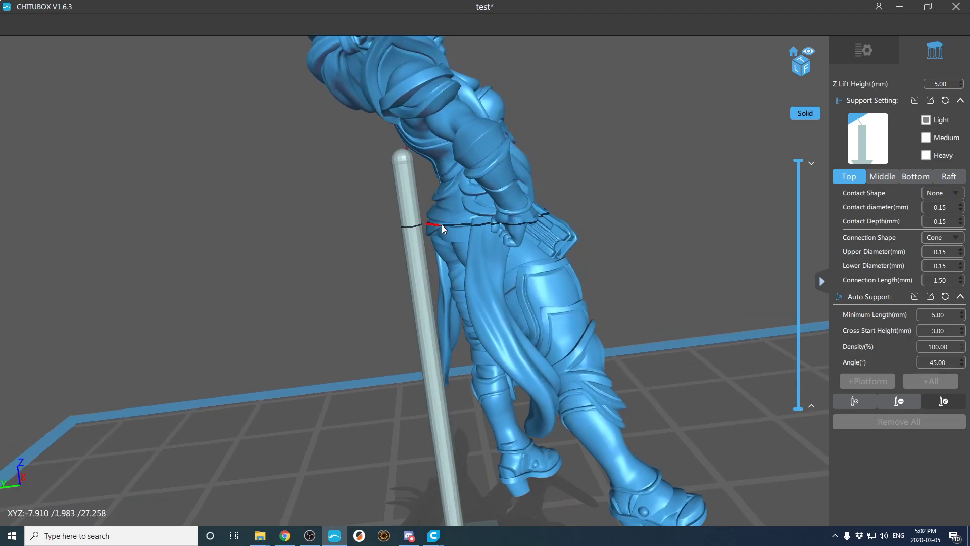
pyautogui.scroll(-5, 448, 219)
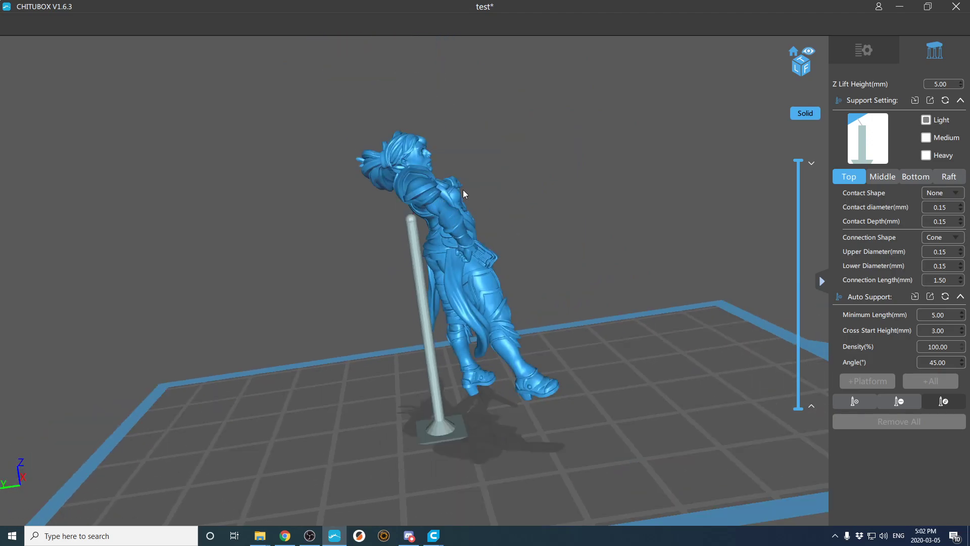